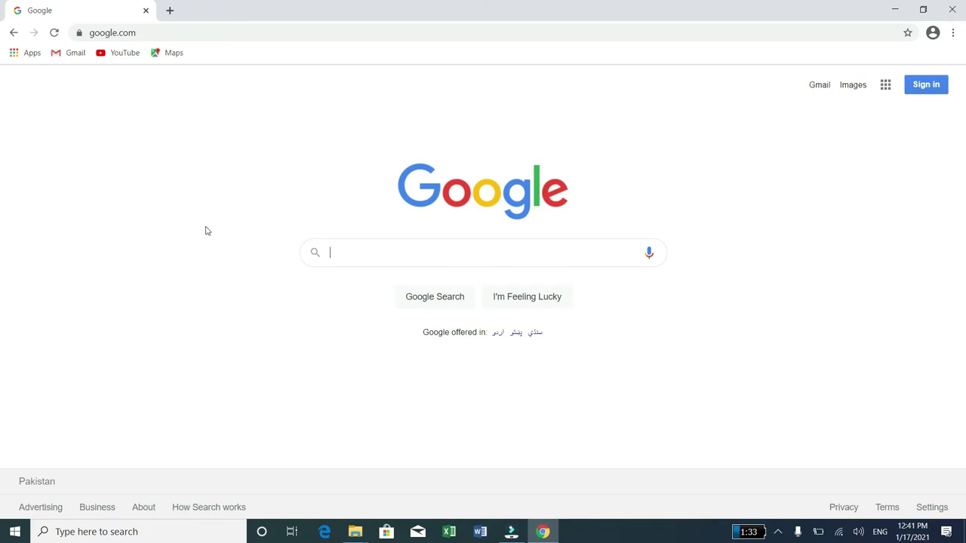
Step: Search Google for "rufus 3.0 free download" using the suggested query
{"action": "type", "text": "rufus"}
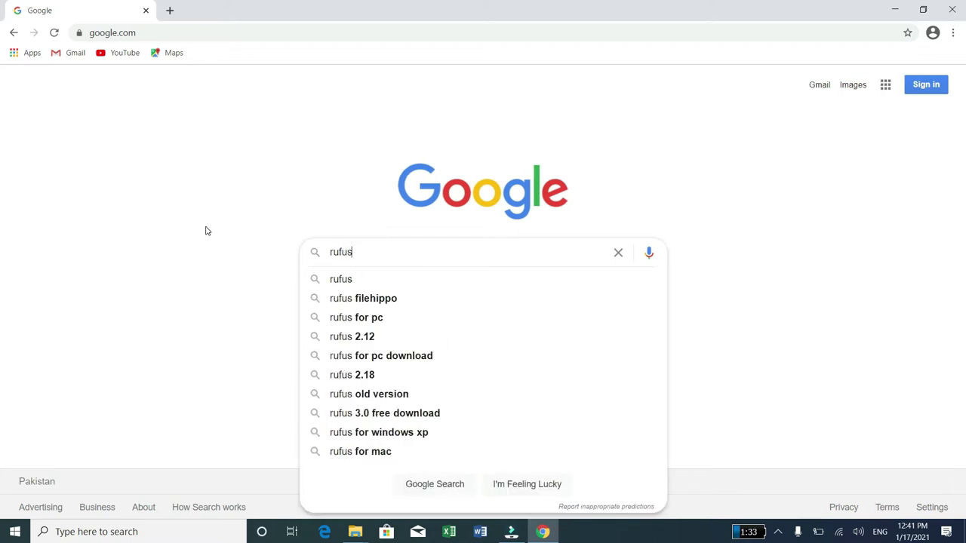
{"action": "key", "text": "Down"}
{"action": "key", "text": "Down"}
{"action": "key", "text": "Down"}
{"action": "key", "text": "Down"}
{"action": "key", "text": "Down"}
{"action": "key", "text": "Down"}
{"action": "key", "text": "Down"}
{"action": "key", "text": "Down"}
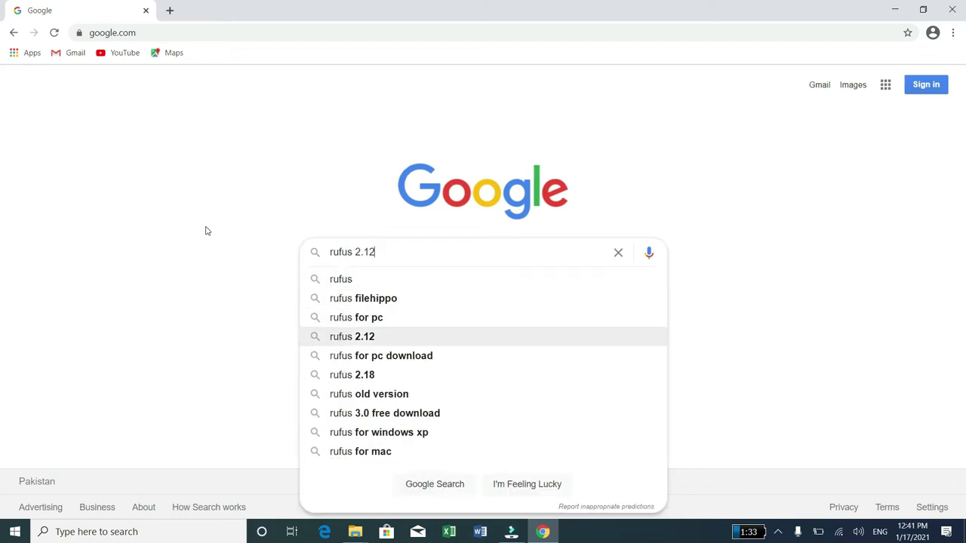
{"action": "key", "text": "Return"}
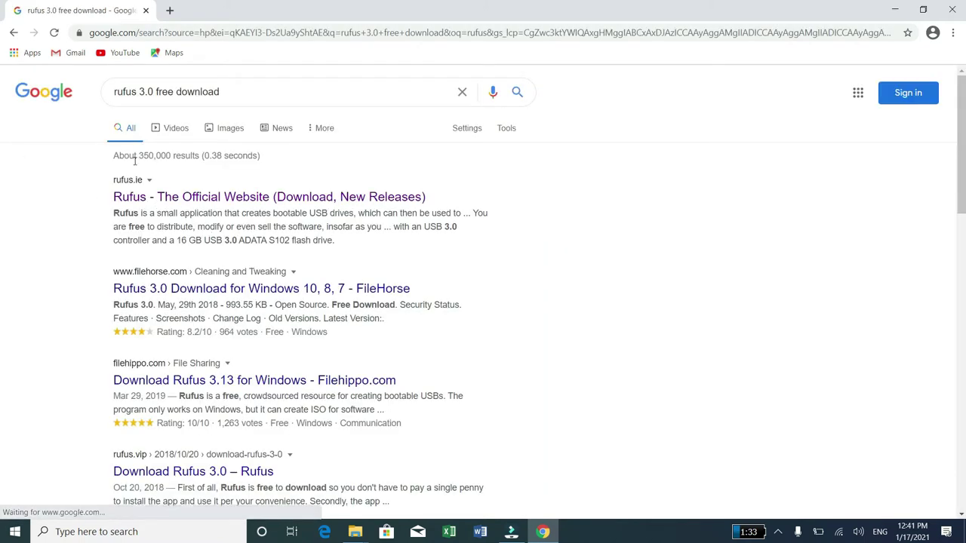
Step: Open the official Rufus website from the search results and download Rufus 3.13
{"action": "left_click", "coordinate": [225, 196]}
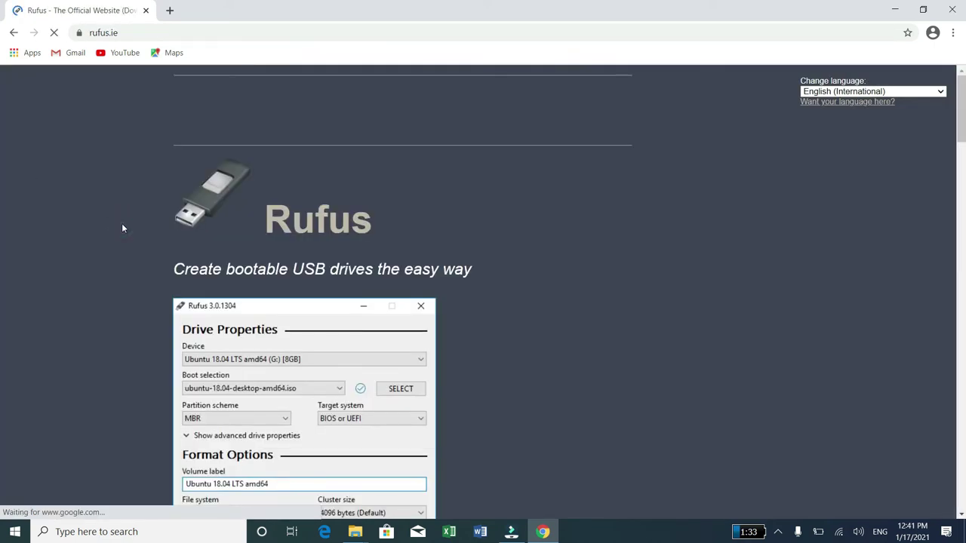
{"action": "scroll", "coordinate": [122, 226], "scroll_direction": "down", "scroll_amount": 6}
{"action": "scroll", "coordinate": [122, 228], "scroll_direction": "down", "scroll_amount": 1}
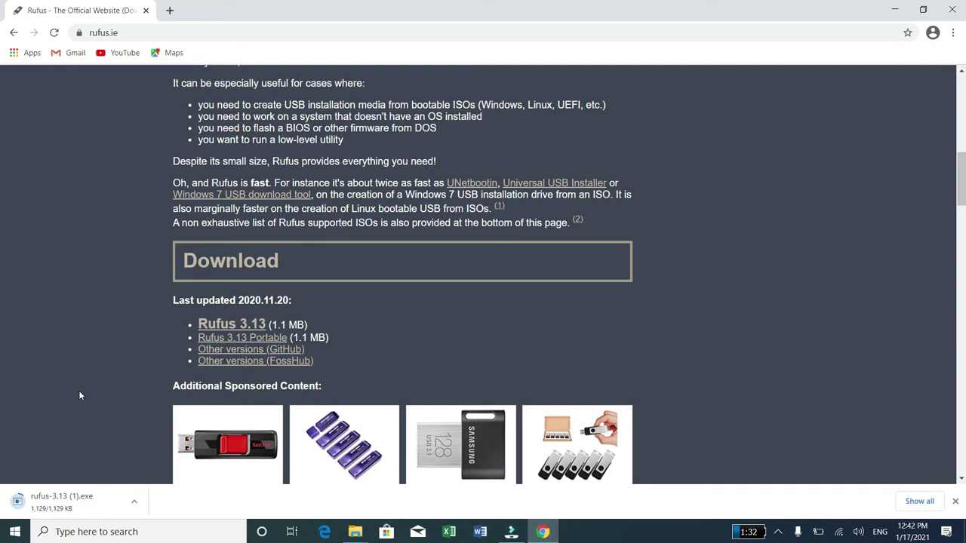
Step: Find and launch rufus-3.13.exe through the Windows search, and minimize the browser window
{"action": "key", "text": "super"}
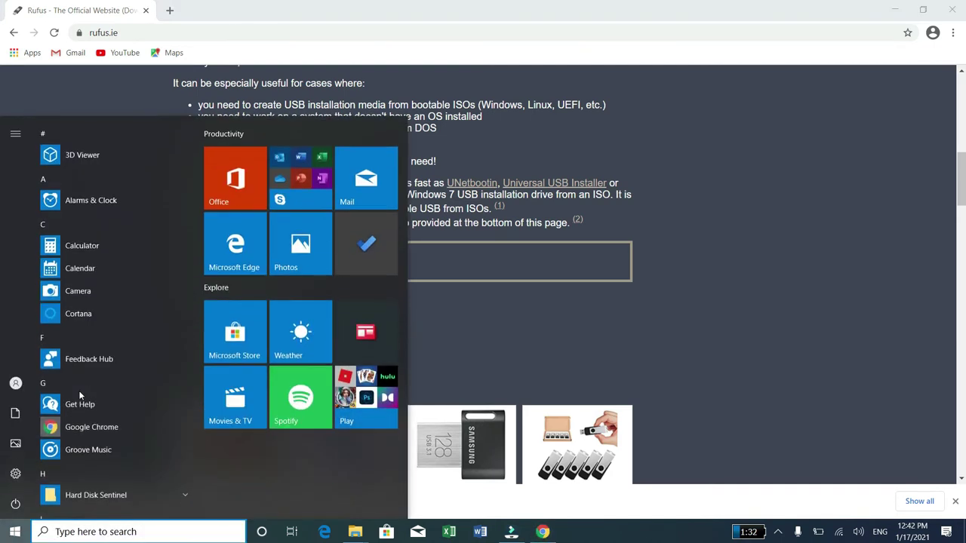
{"action": "type", "text": "ruf"}
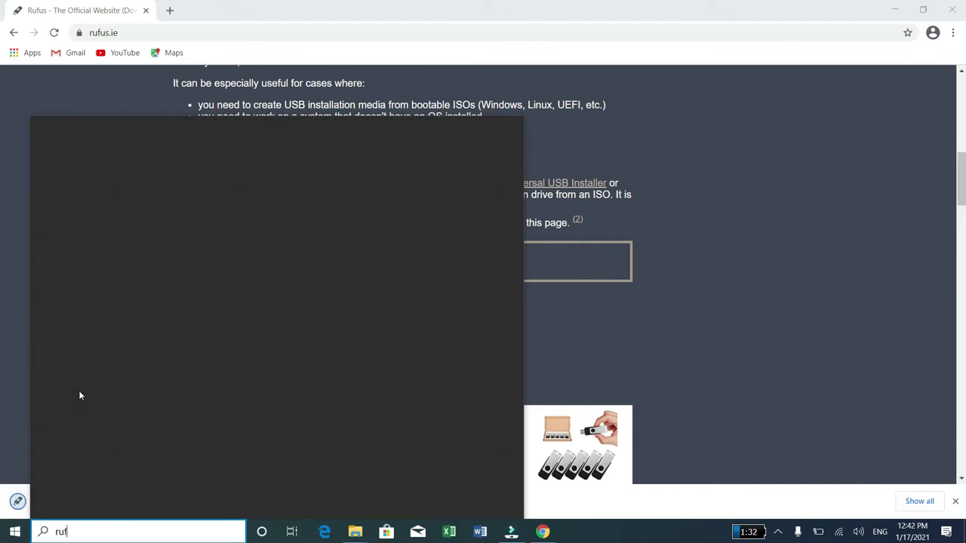
{"action": "type", "text": "us"}
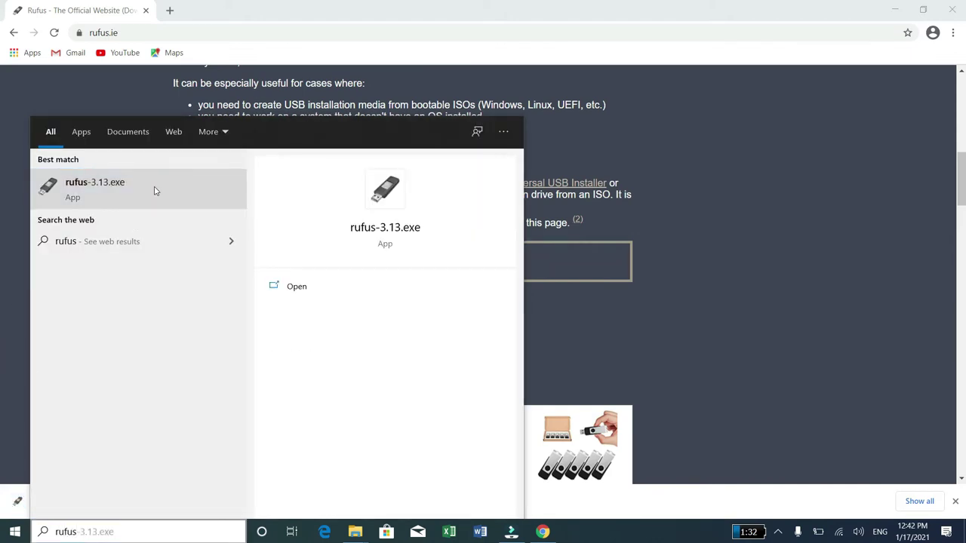
{"action": "left_click", "coordinate": [155, 191]}
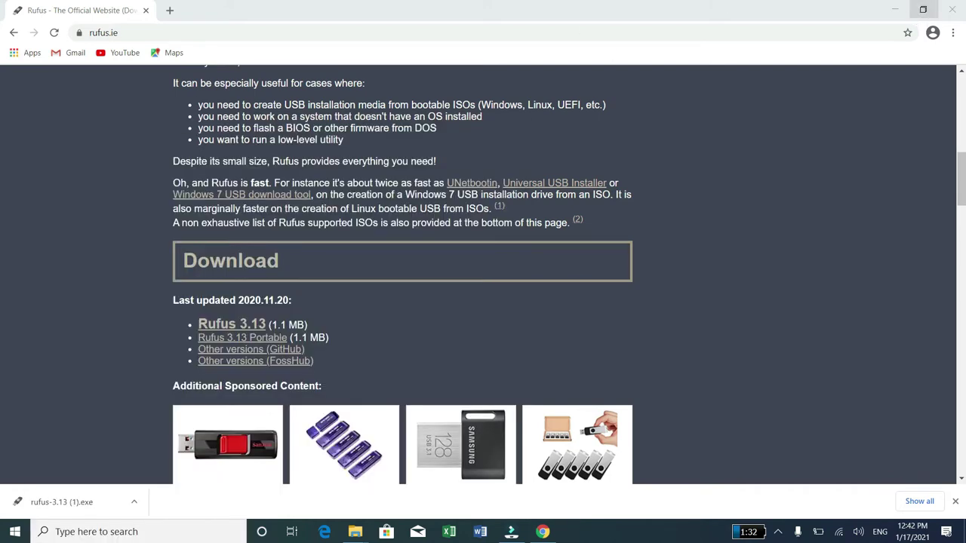
{"action": "left_click", "coordinate": [896, 10]}
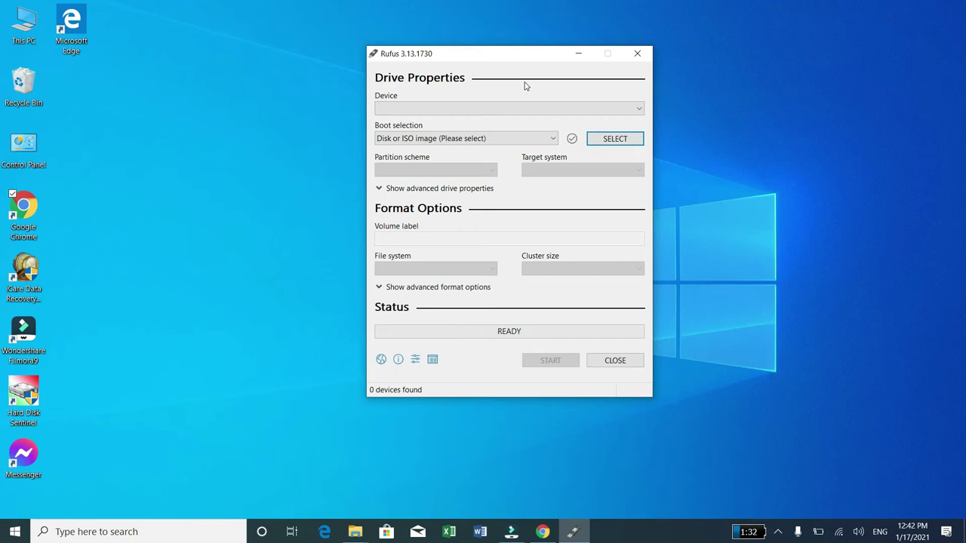
Step: Keep Disk or ISO image as the boot selection and load the Window 10 (32&64 AllEditions) ISO for the 16 GB USB drive
{"action": "left_click", "coordinate": [513, 109]}
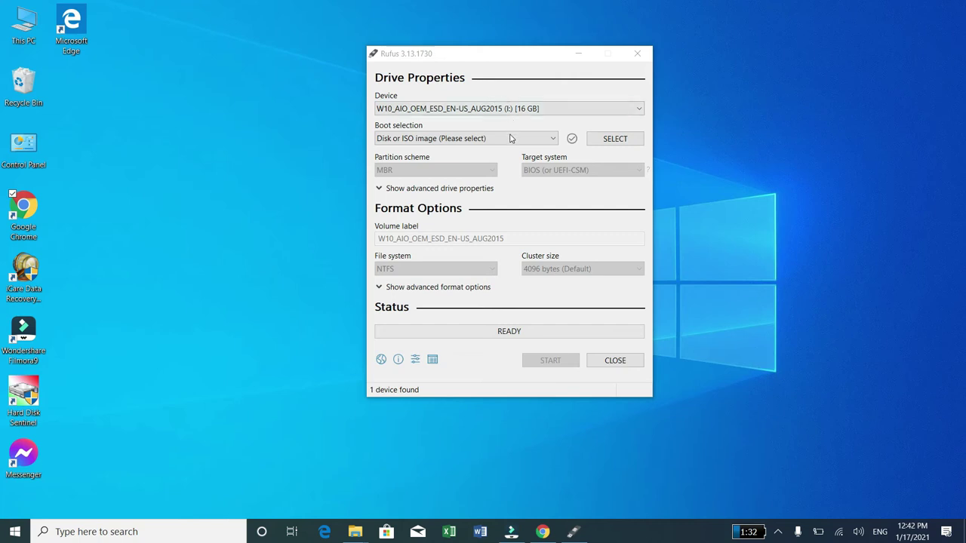
{"action": "left_click", "coordinate": [508, 138]}
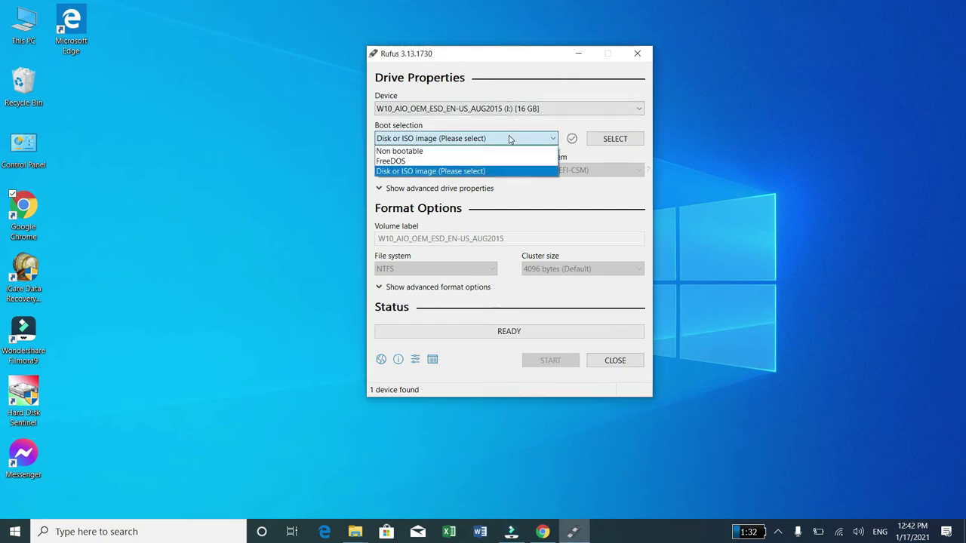
{"action": "left_click", "coordinate": [593, 98]}
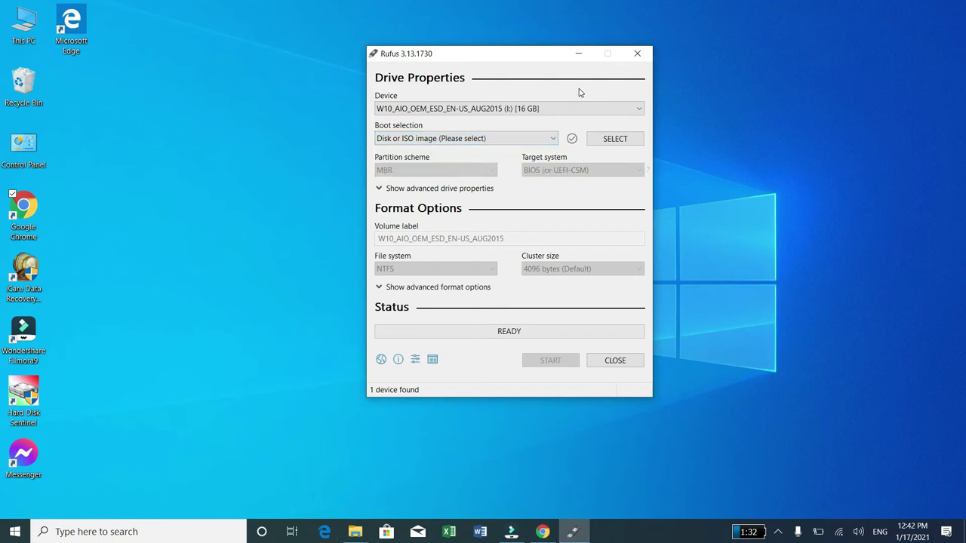
{"action": "left_click", "coordinate": [604, 141]}
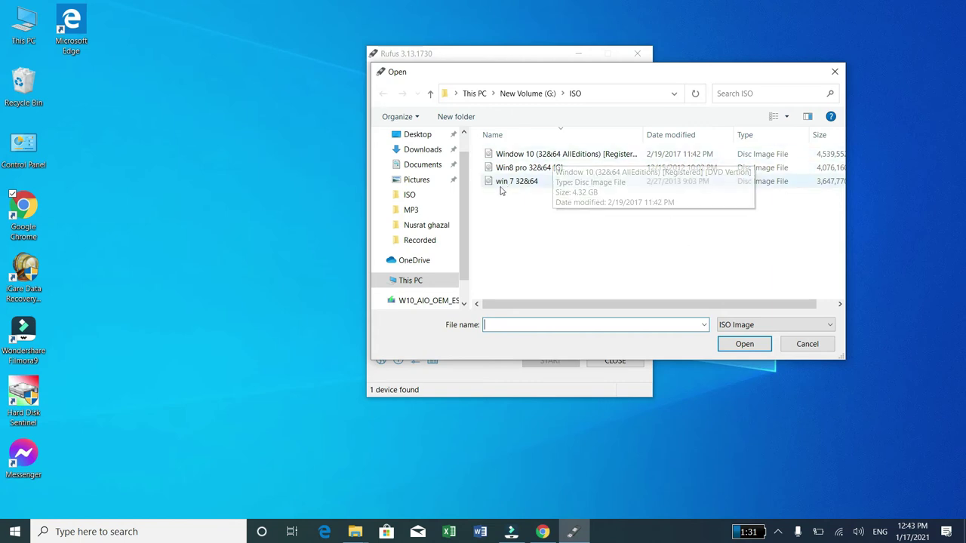
{"action": "double_click", "coordinate": [536, 155]}
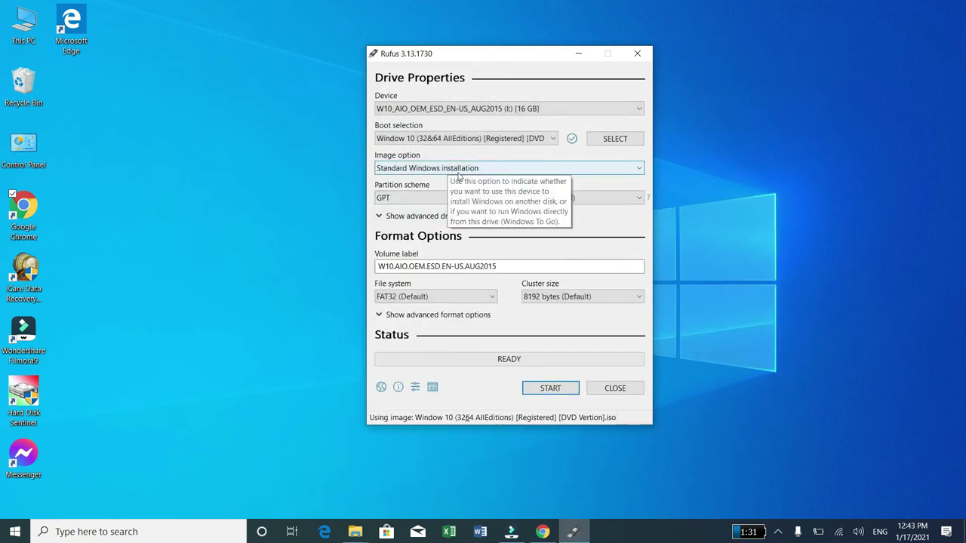
Step: Set the partition scheme of the bootable drive to MBR
{"action": "left_click", "coordinate": [423, 198]}
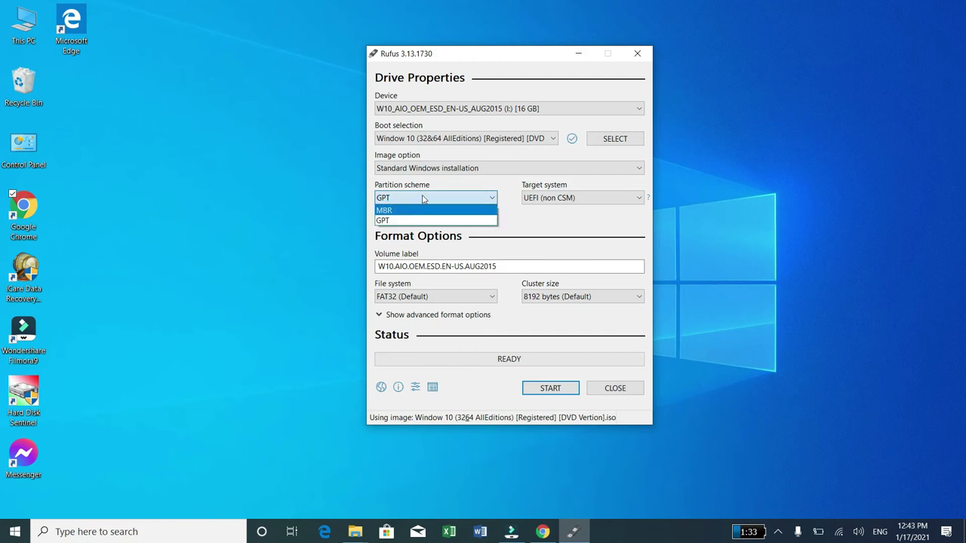
{"action": "left_click", "coordinate": [451, 186]}
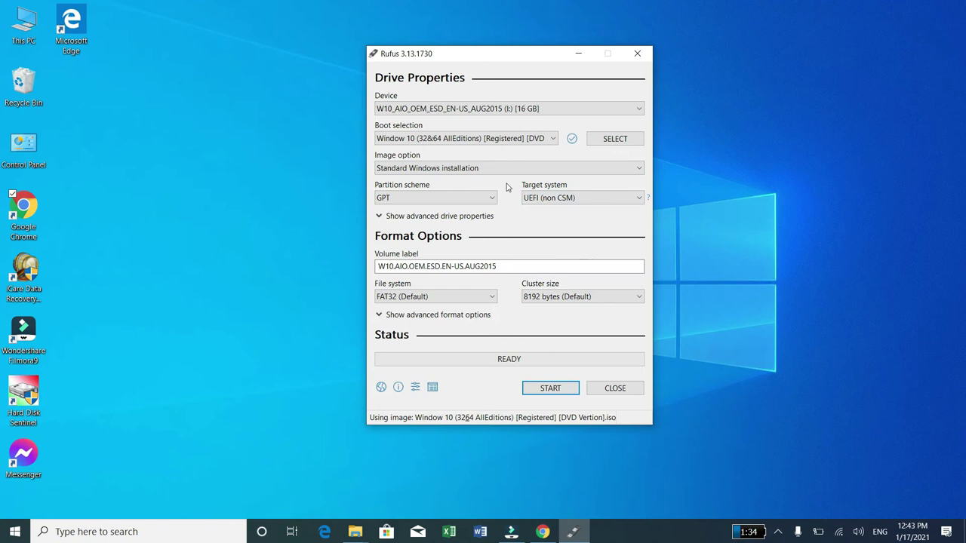
{"action": "left_click", "coordinate": [421, 199]}
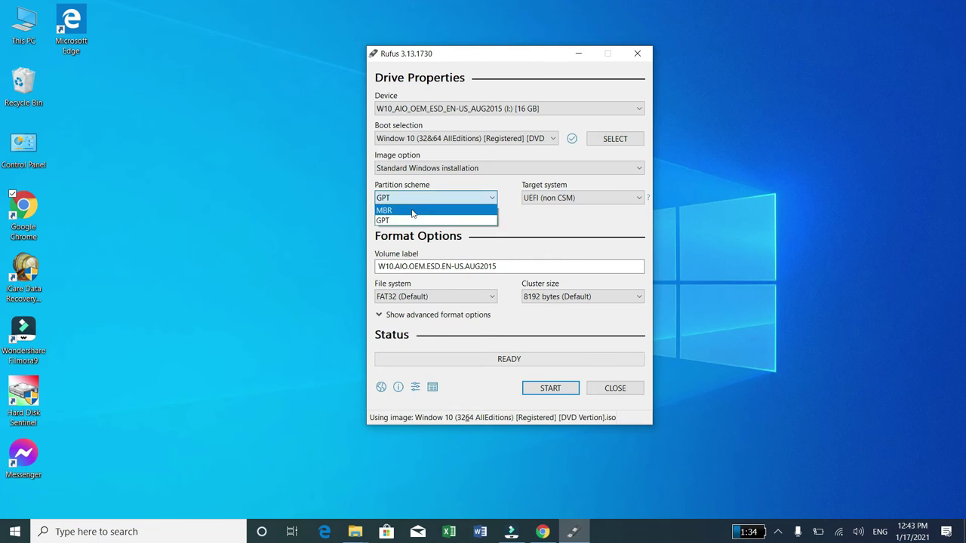
{"action": "left_click", "coordinate": [413, 212]}
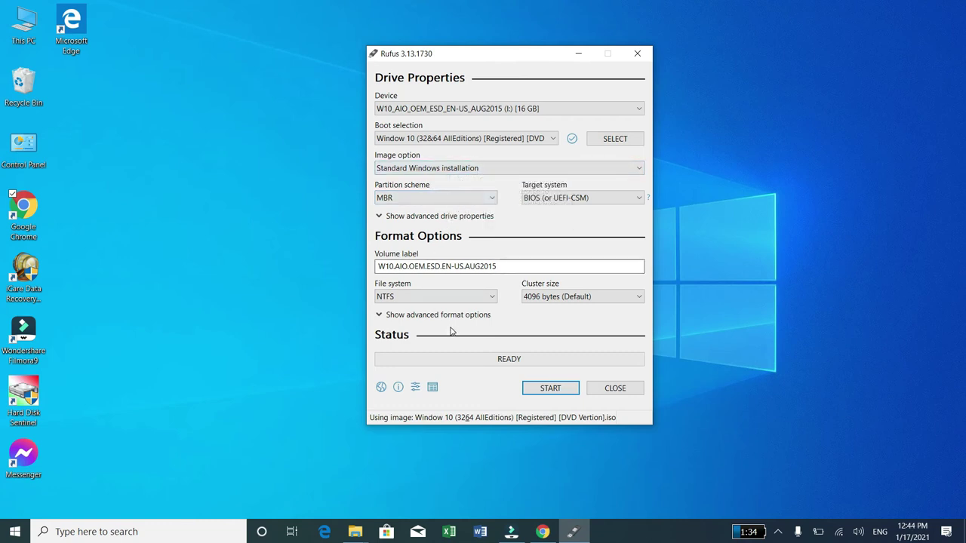
Step: Start writing the Windows 10 image to the USB drive and accept erasing all data on it
{"action": "left_click", "coordinate": [547, 388]}
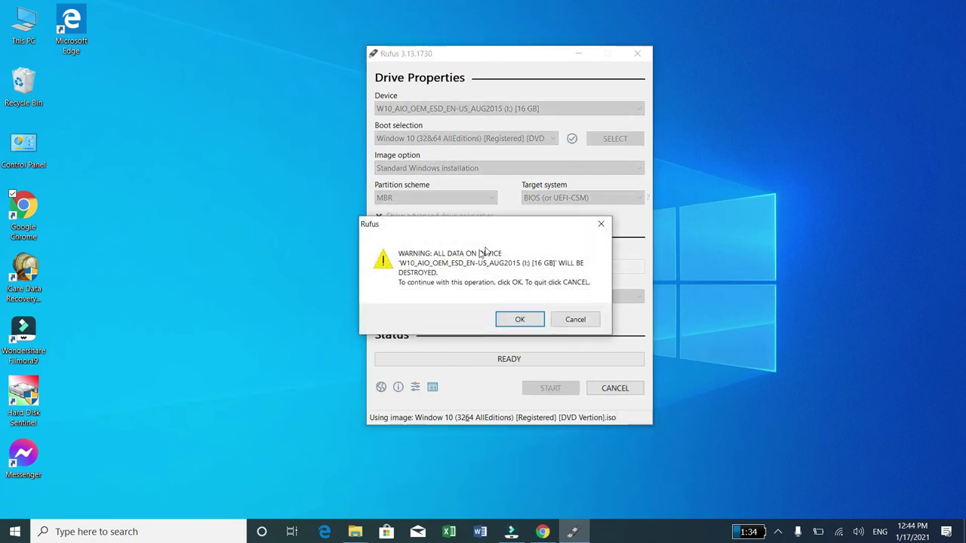
{"action": "left_click", "coordinate": [518, 319]}
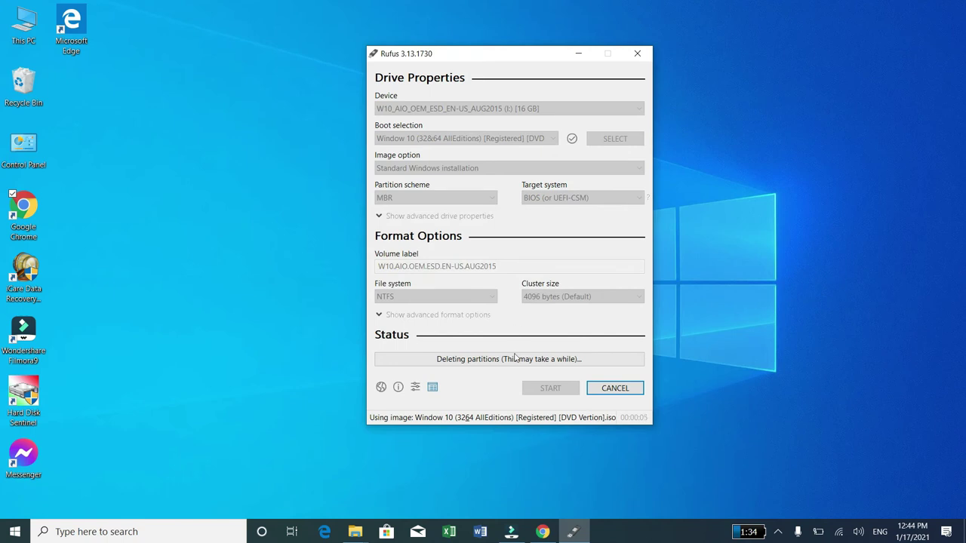
{"action": "mouse_move", "coordinate": [573, 536]}
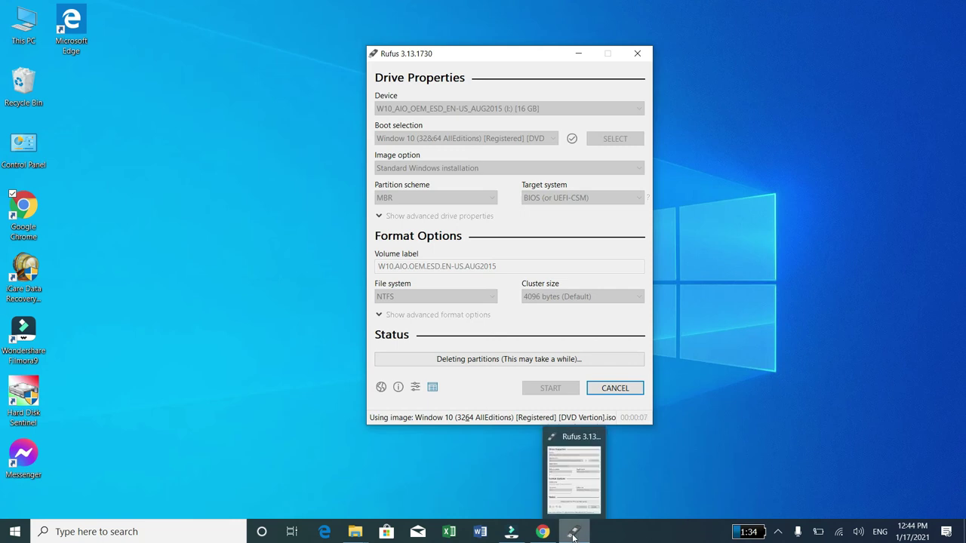
{"action": "mouse_move", "coordinate": [511, 535]}
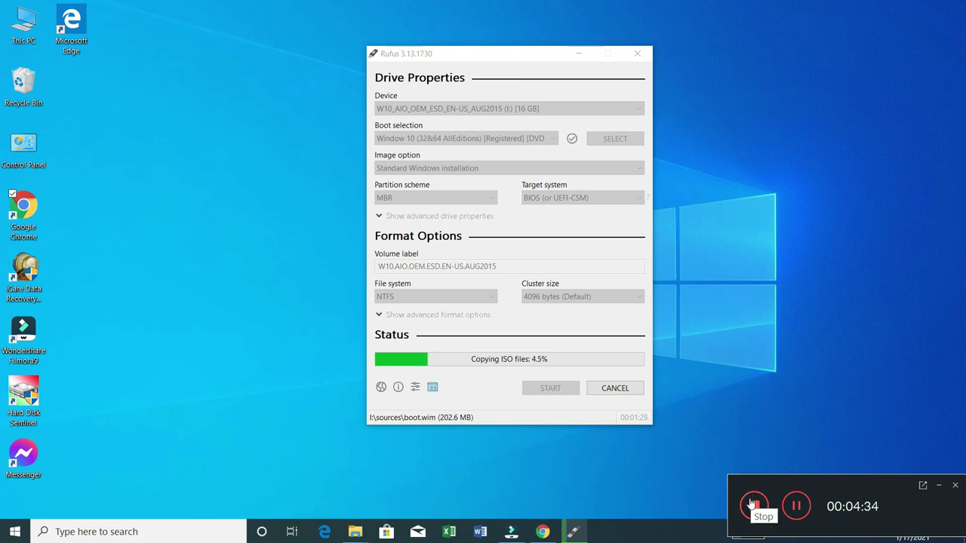
{"action": "left_click", "coordinate": [752, 504]}
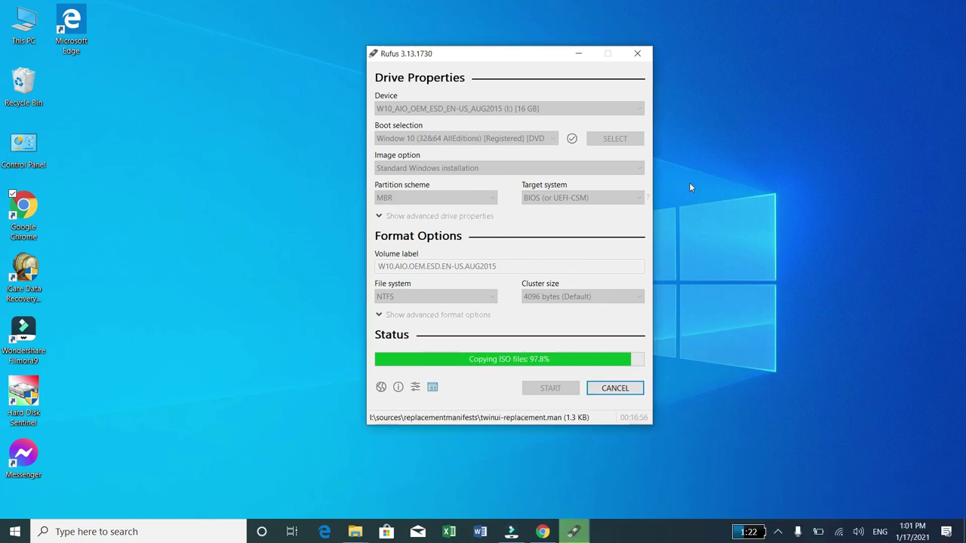